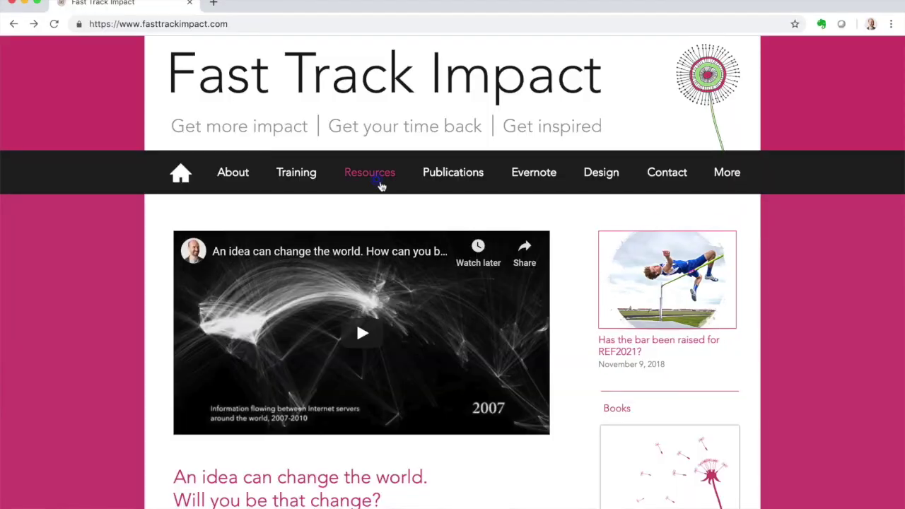
- Go to the Fast Track Impact Resources page and scroll down to the templates section
left_click(380, 185)
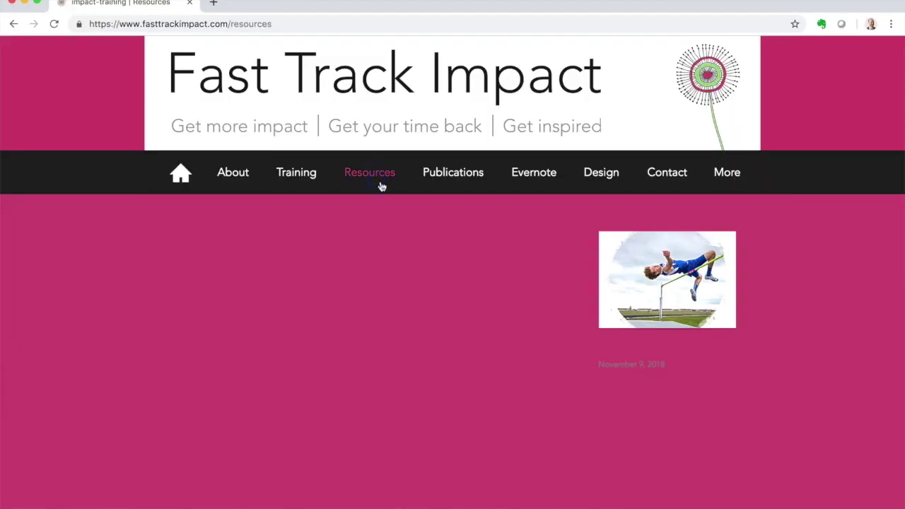
scroll(380, 300, "down", 6)
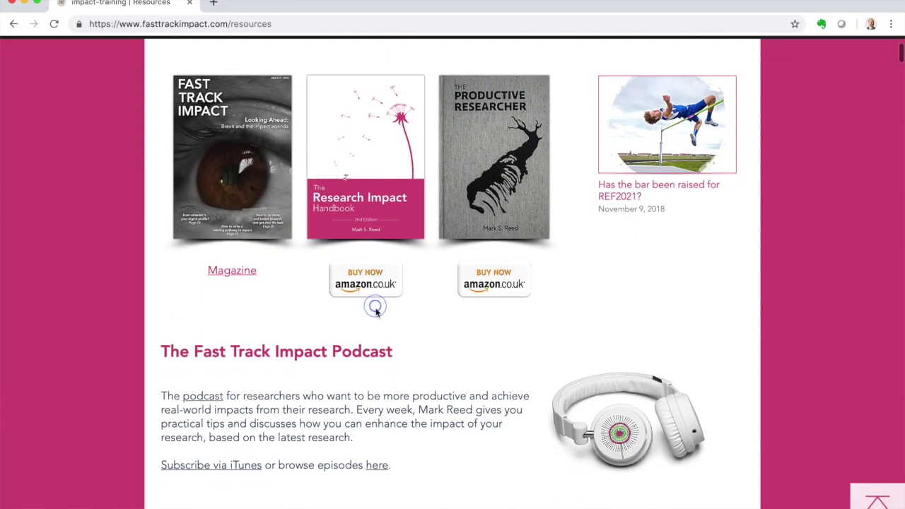
scroll(375, 313, "down", 6)
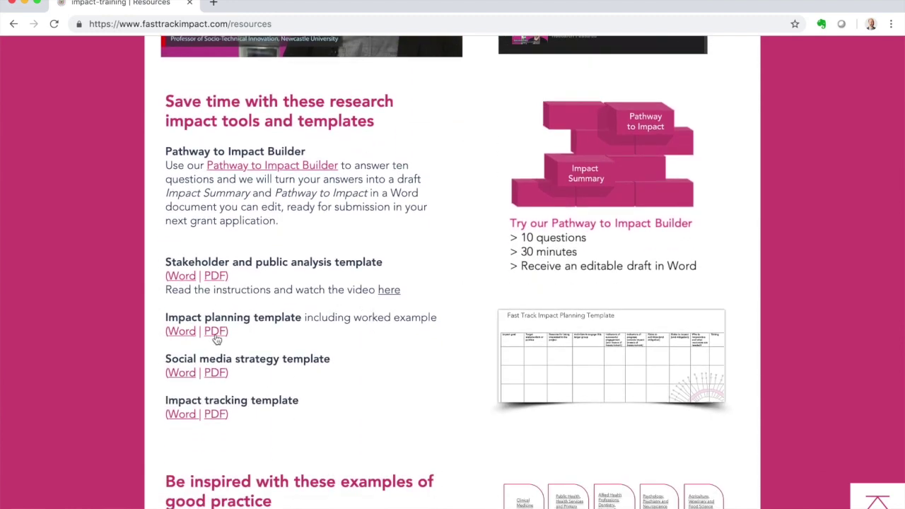
- Open the Impact planning template PDF and scroll through to its worked example table
left_click(216, 332)
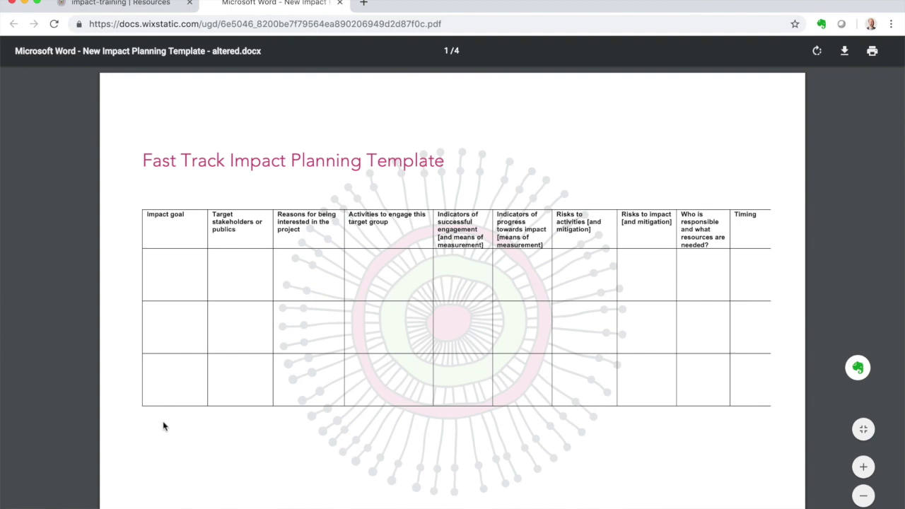
scroll(163, 426, "down", 5)
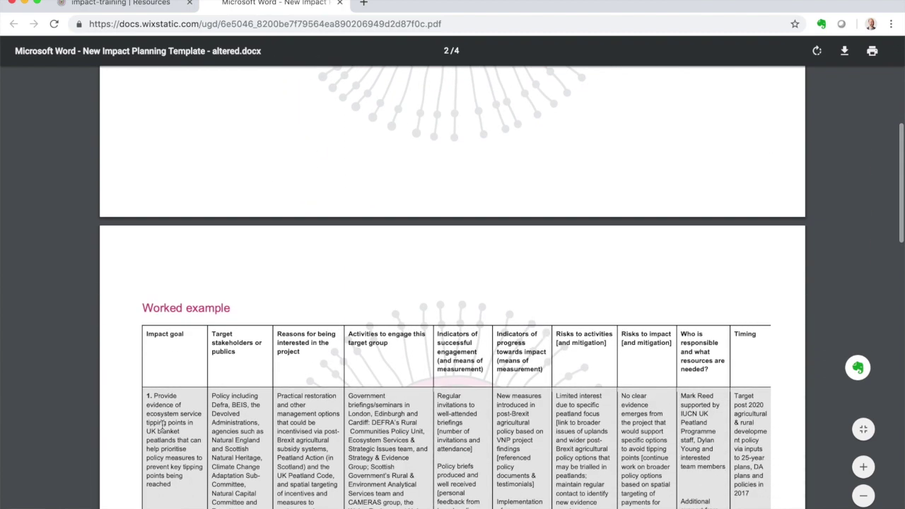
scroll(163, 424, "down", 3)
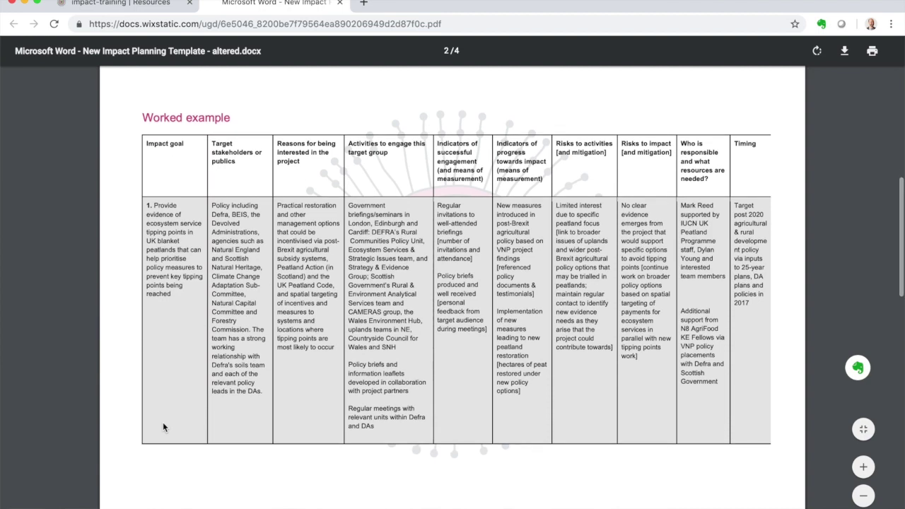
scroll(163, 422, "down", 7)
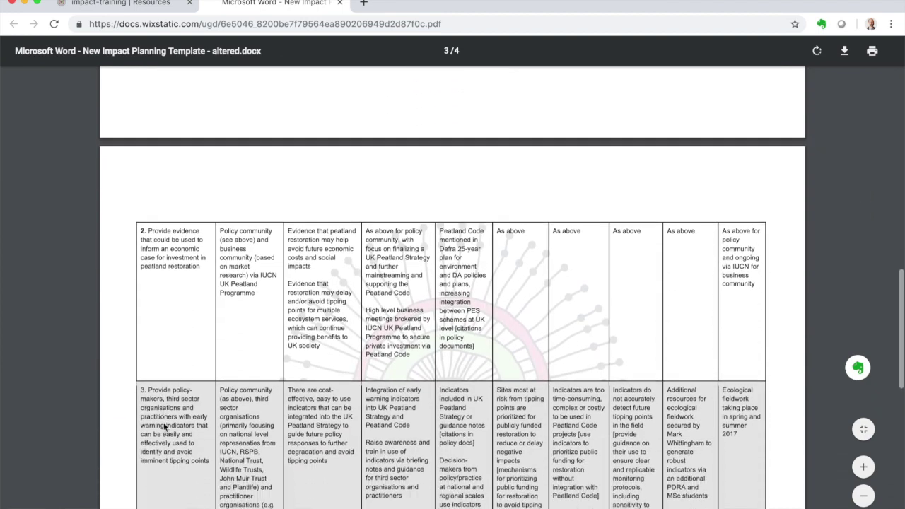
scroll(163, 425, "down", 2)
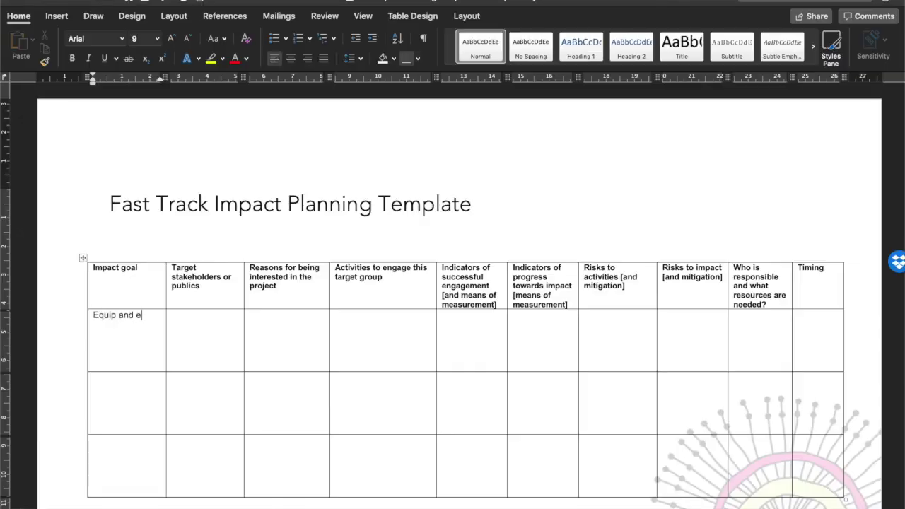
- Enter the impact goal and 'Researchers in Universities and research institutis' as regular-weight target stakeholders
type("mpower re")
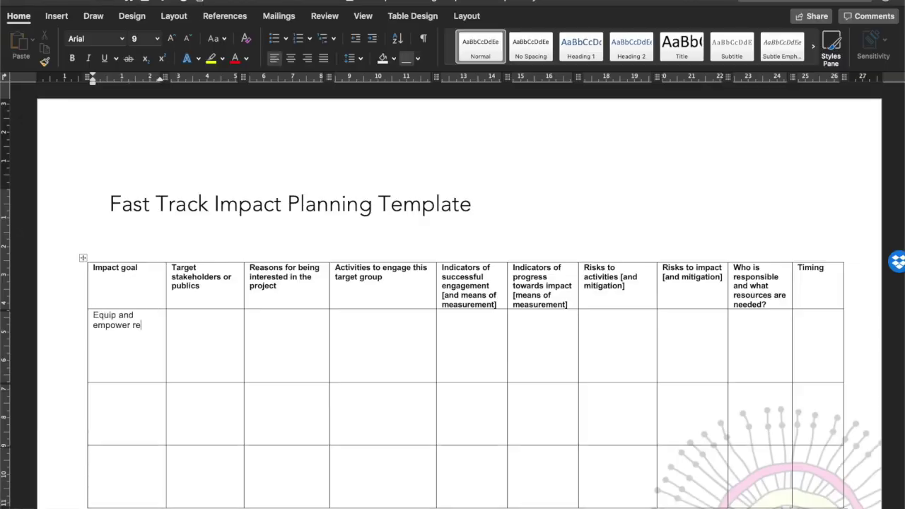
type("searchers around the world to generate and share knowledge in new ")
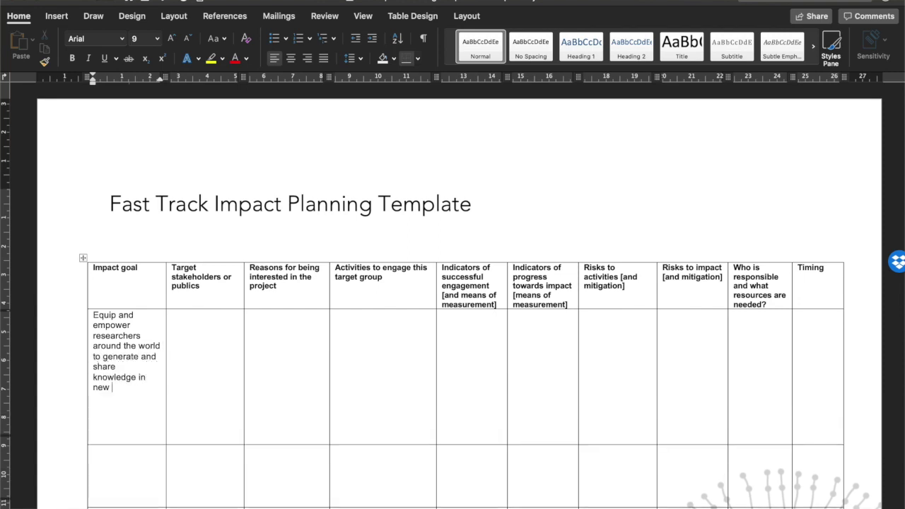
type("ways so they can change the world.")
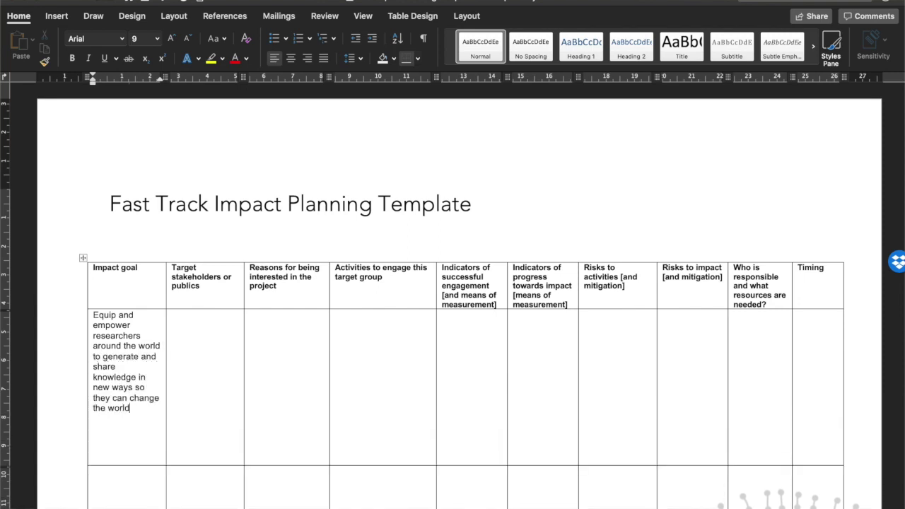
left_click(203, 328)
key("super+b")
type("Researchers in Universities and research instituti")
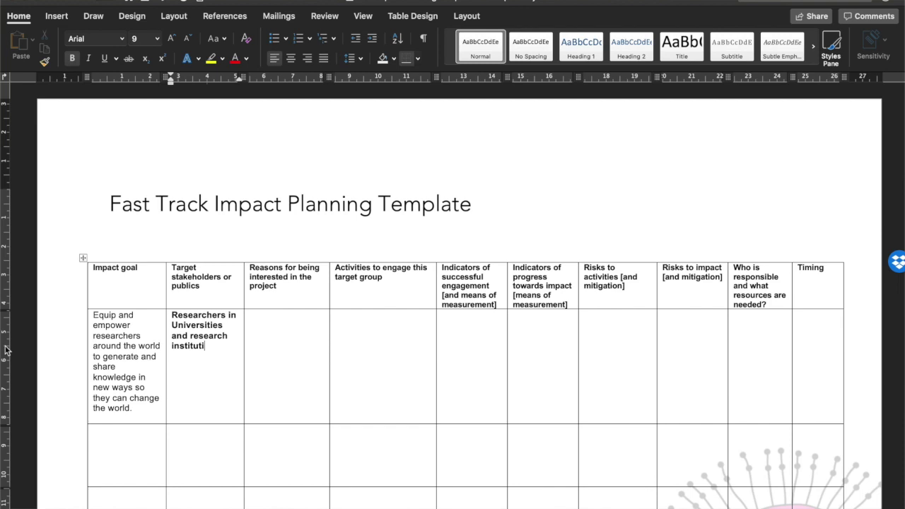
key("BackSpace")
type("es")
key("shift+super+Up")
key("super+b")
key("Right")
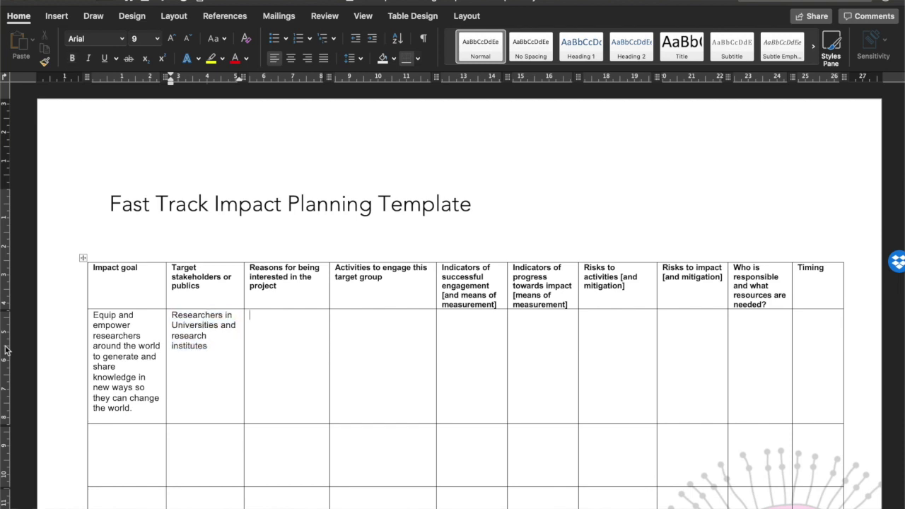
- Fill the reasons cell about impact plans for funding eligibility and the activities cell with 'weekly vlog and podcast'
key("super+b")
type("generating impact  Need to c")
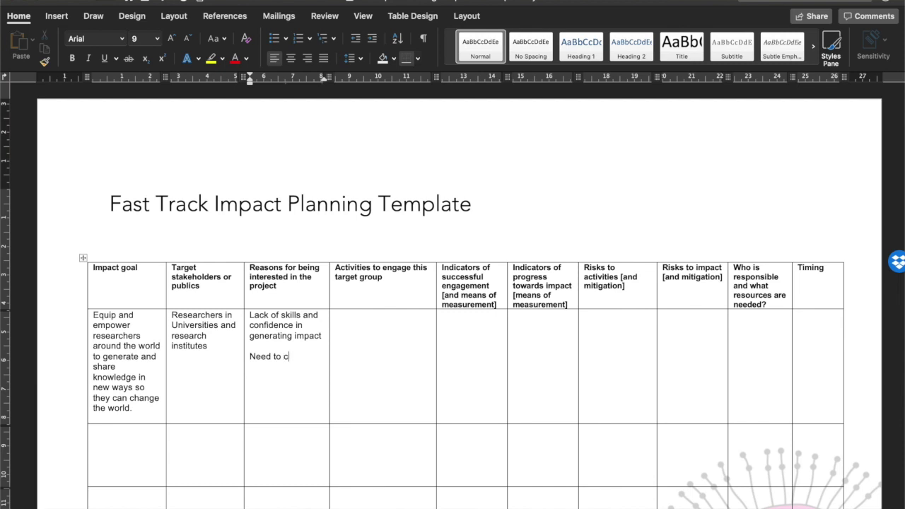
type("reate impact plans to be eligible for research funding  ")
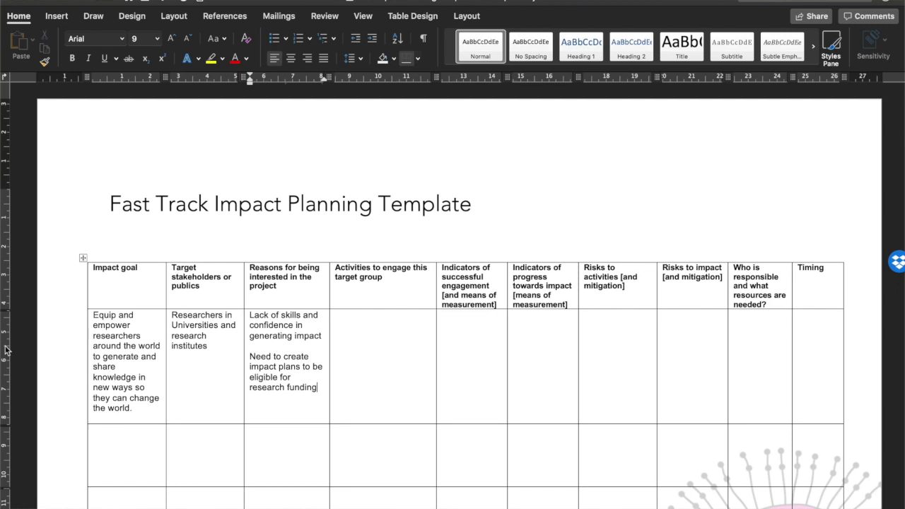
type("Want to make the world a better place")
key("Tab")
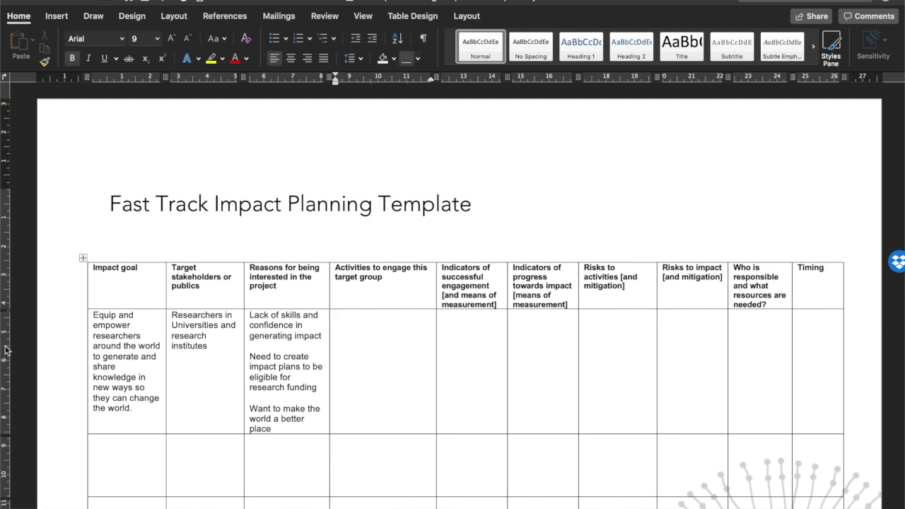
key("super+b")
type("W")
type(" weekly vlog and poc")
key("BackSpace")
type("dcast")
key("Tab")
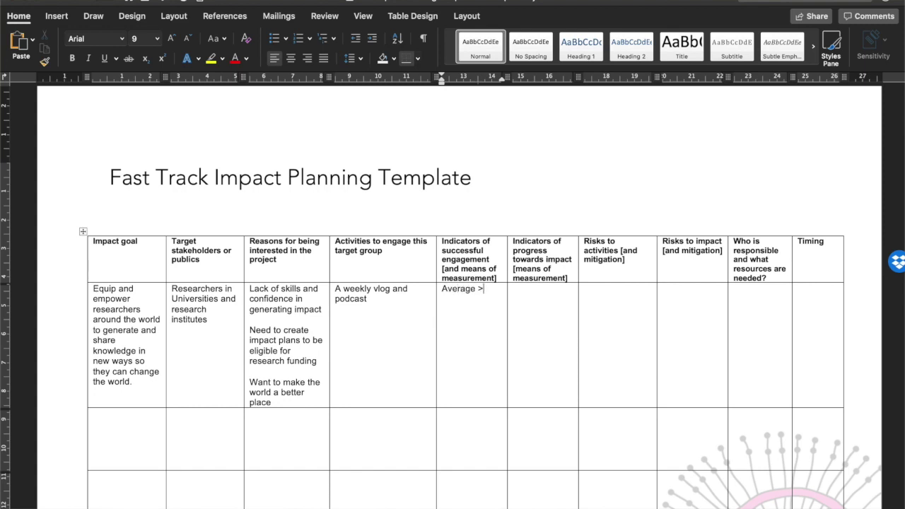
- Set >100 weekly vlog viewers and >500 podcast listeners targets, then add survey-based progress indicators
type("ers for vlog in season 1  Av")
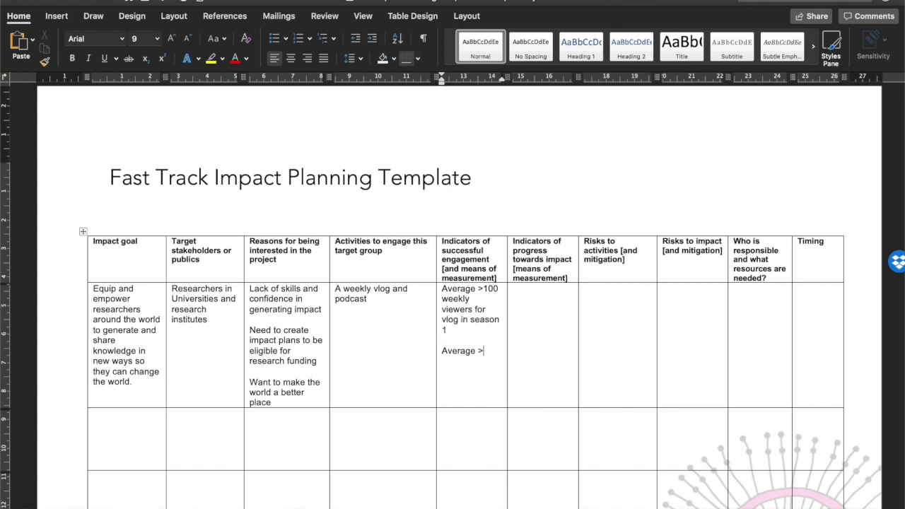
type("erage >500 weekly listeners for podcast in season 3")
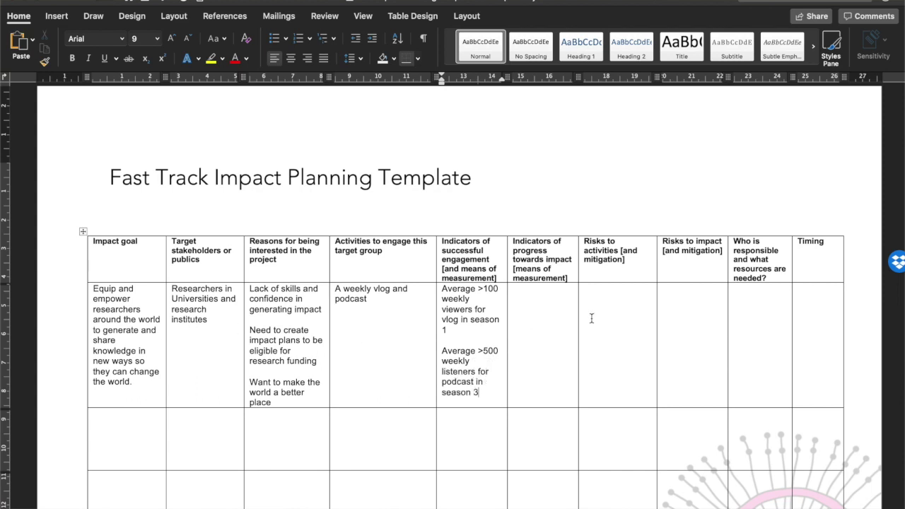
left_click(530, 297)
type("Viewers and listeners who subscribe to newsletter, free training or")
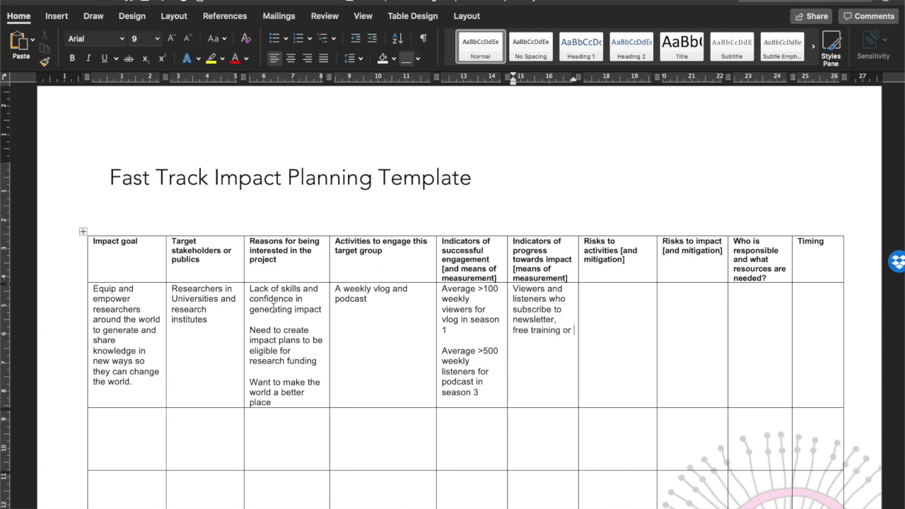
type("l me")
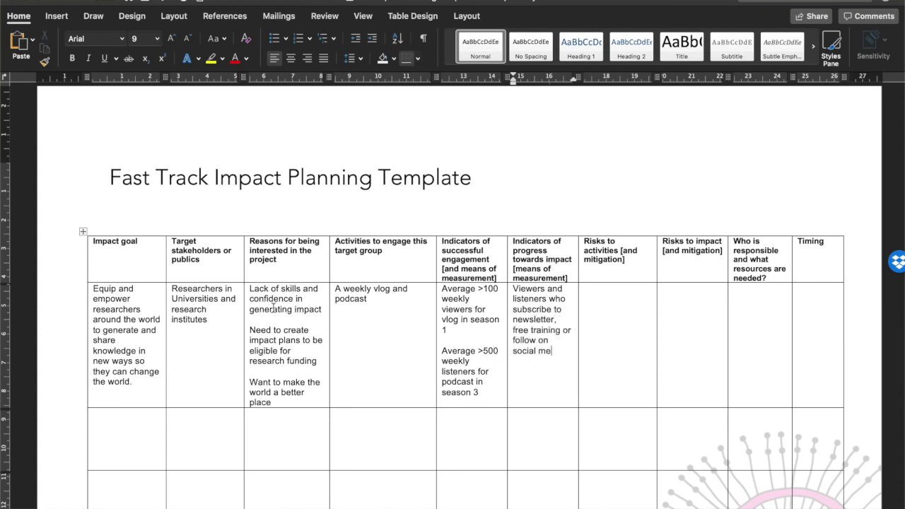
type(", and state they have chan")
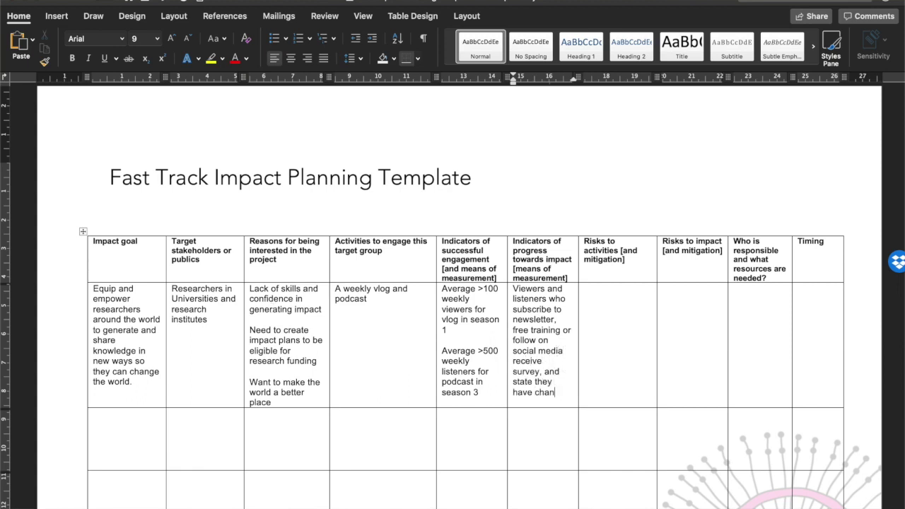
type(" to impact")
key("Return")
key("Return")
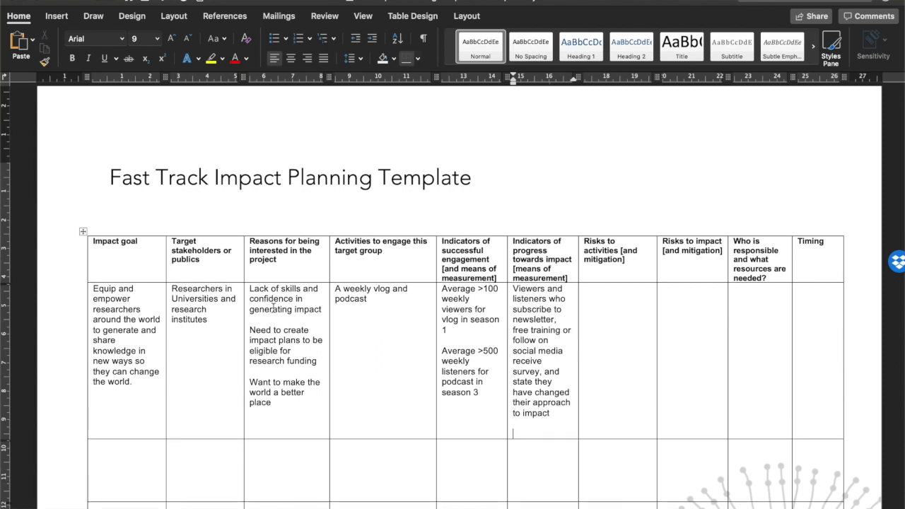
type("Researchers state they have acheived impacts that would not otherwise have been possible")
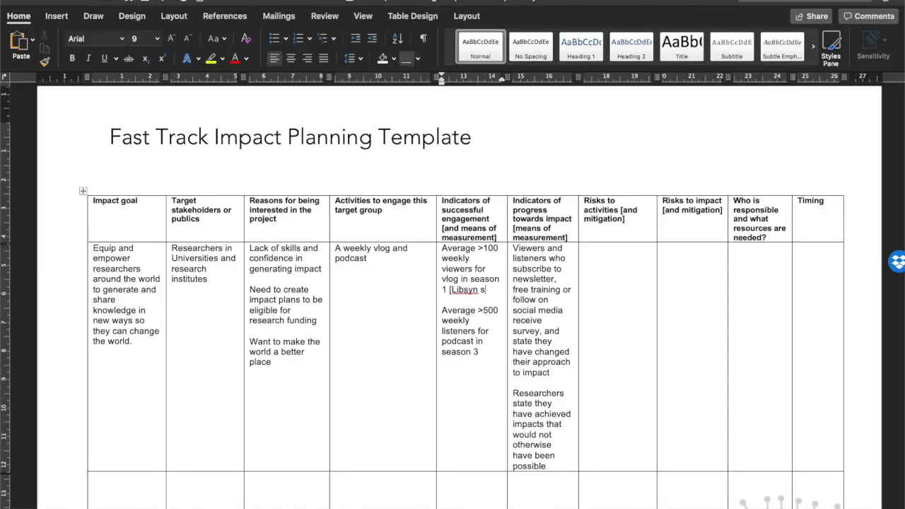
- Complete the vlog target's measure as '[Libsyn statistics, checked monthly]'
type("istics, ")
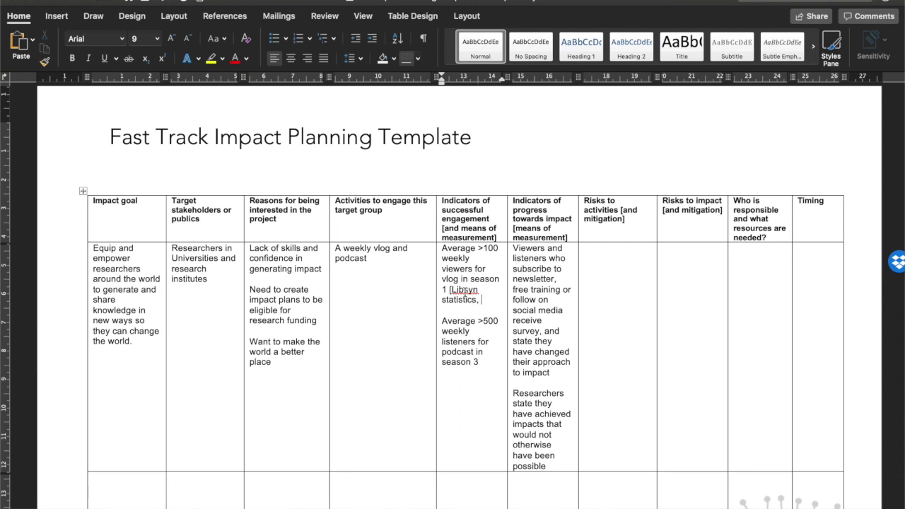
type("checked monthly")
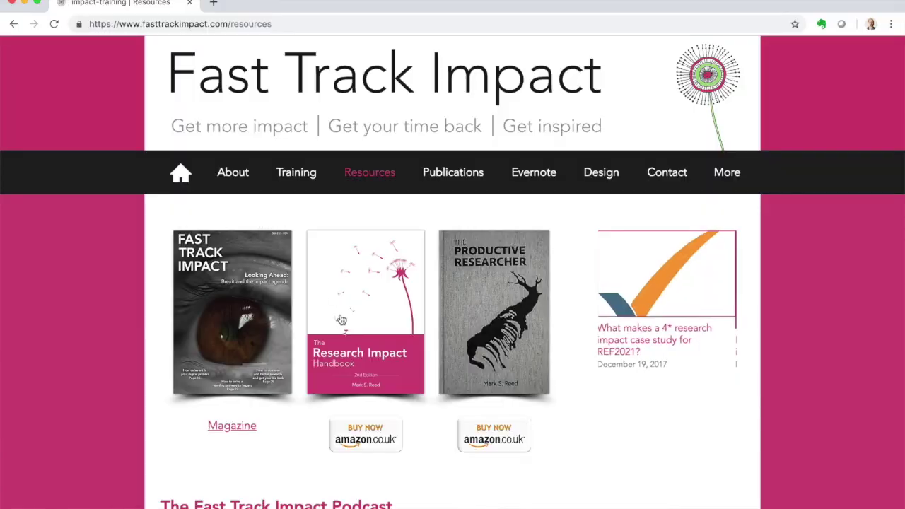
- Scroll to the templates section and open the Impact tracking template PDF
scroll(339, 318, "down", 5)
scroll(339, 318, "down", 7)
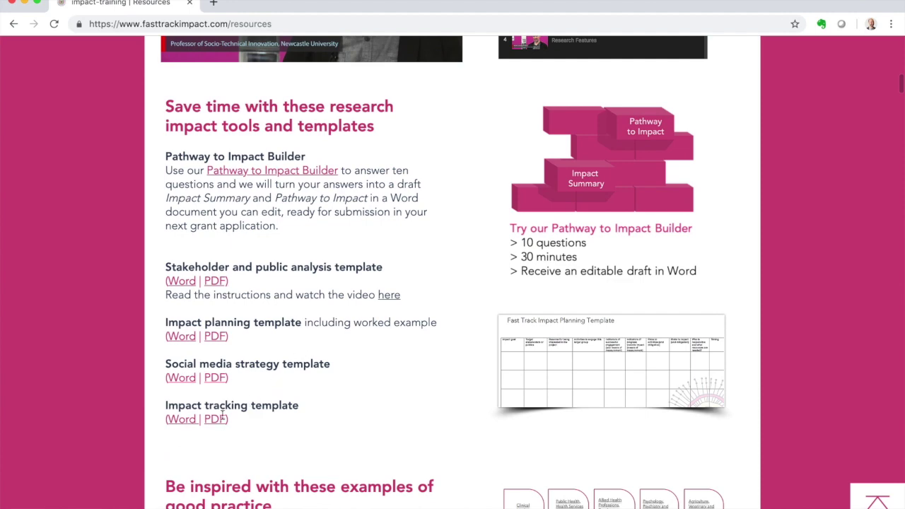
left_click(220, 420)
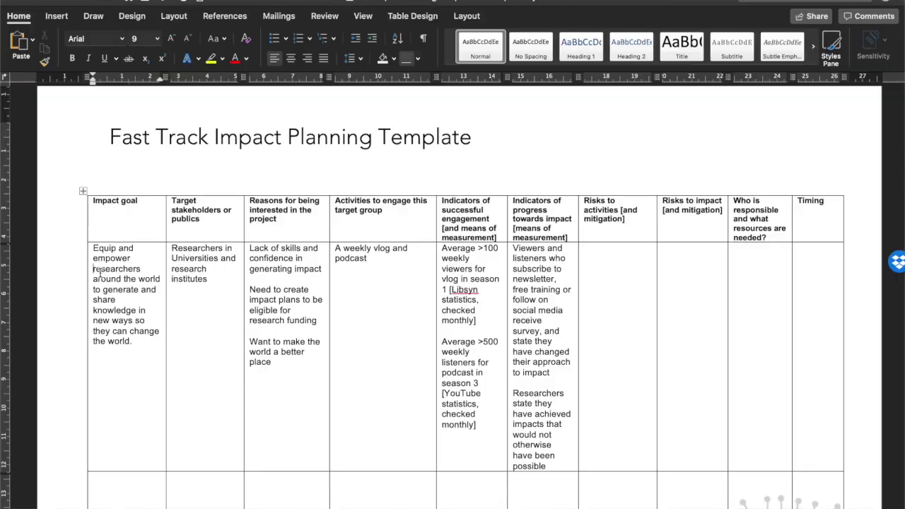
- Rewrite the goal as 3000 researchers per year in at least 60 countries generating benefits
type("3000 researchers ")
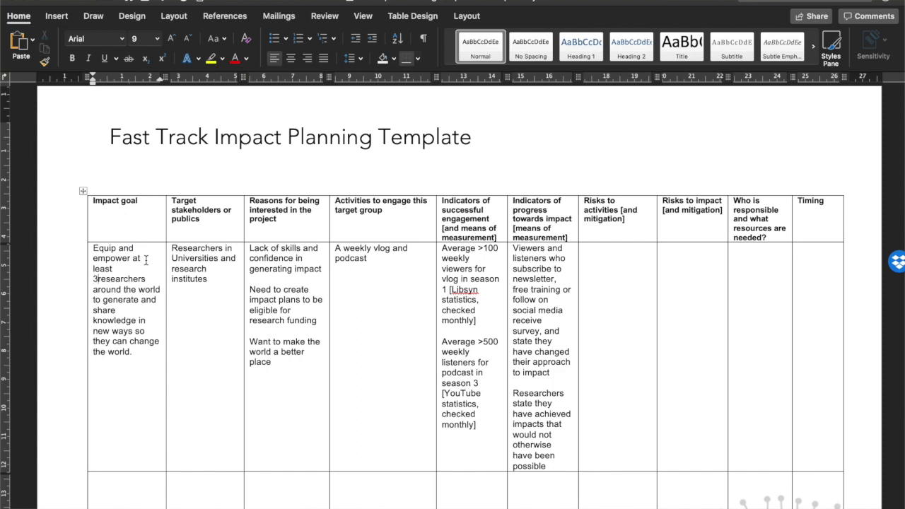
type("per year")
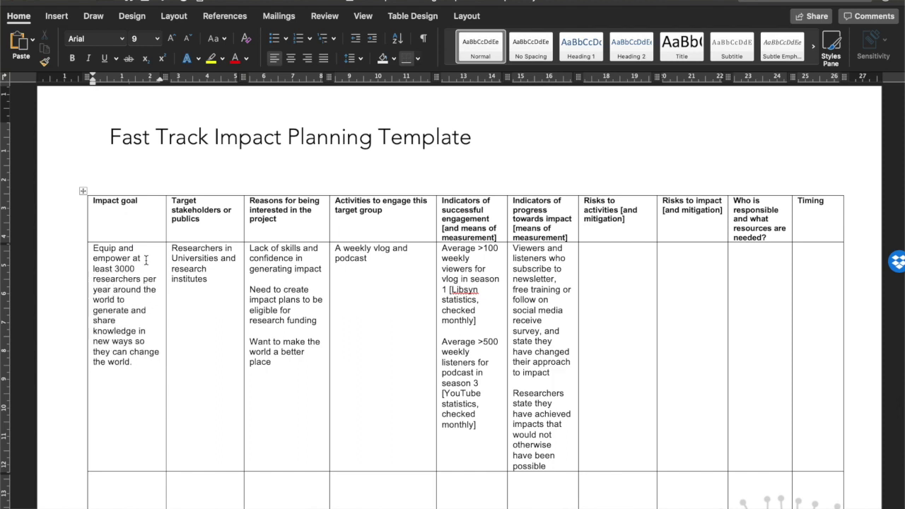
key("shift+End")
type("in at least 60 cou")
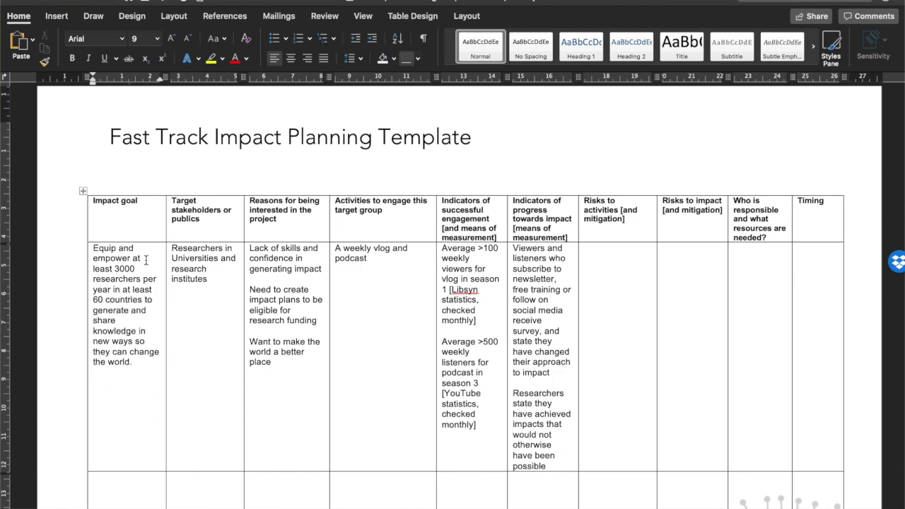
key("shift+Down")
key("shift+End")
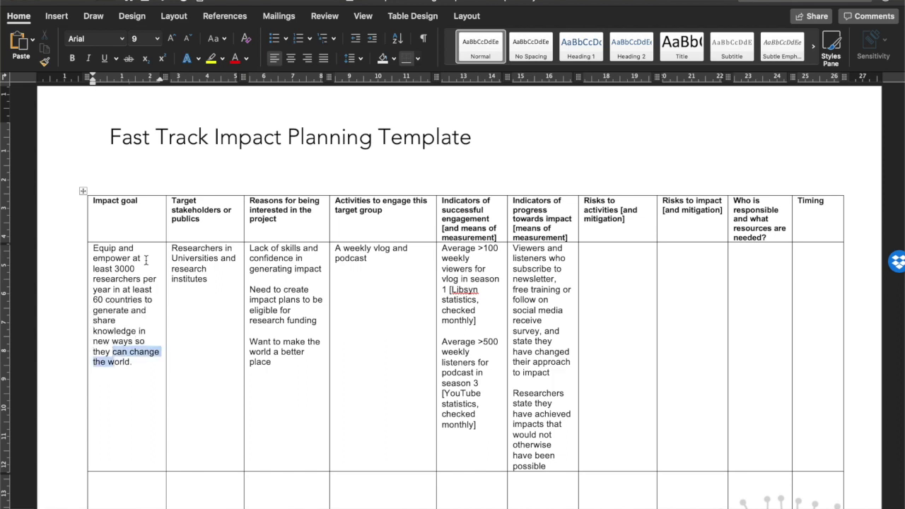
type("they generate benefits for publics and")
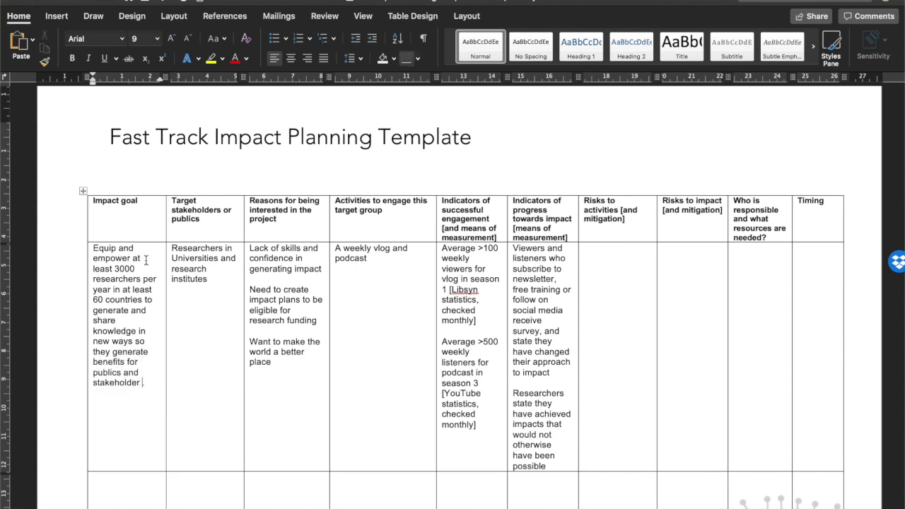
type("wise ho")
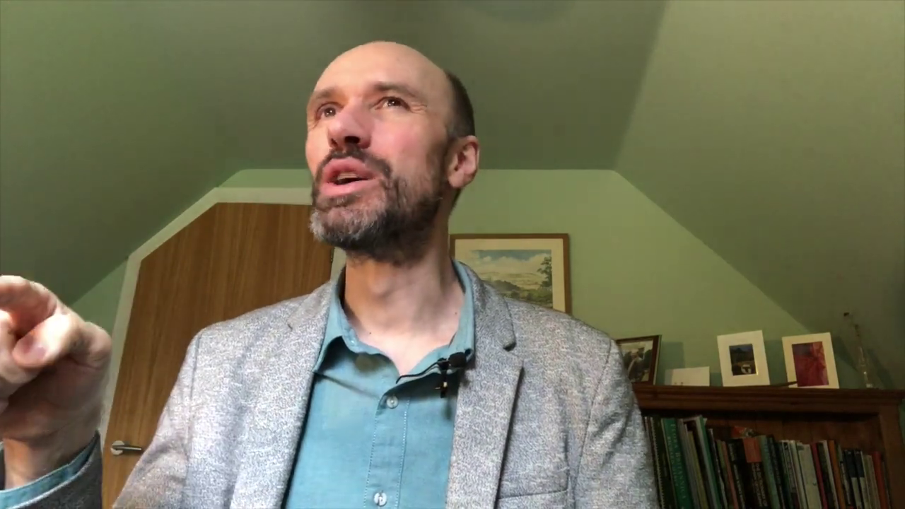
- Enter declining-engagement and defamation risks with bracketed mitigations, then who generates the weekly content
type("Declining numbers of people engage with vl")
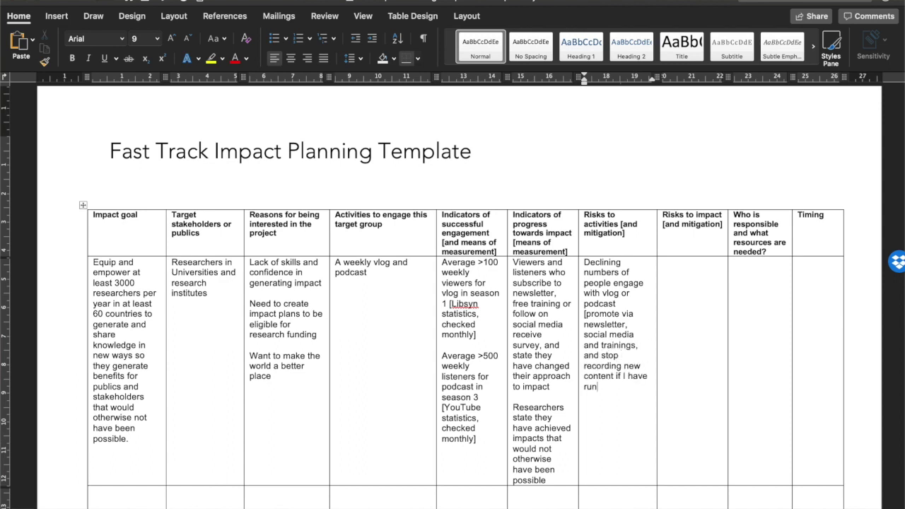
type("ining engagement]I say something defamato")
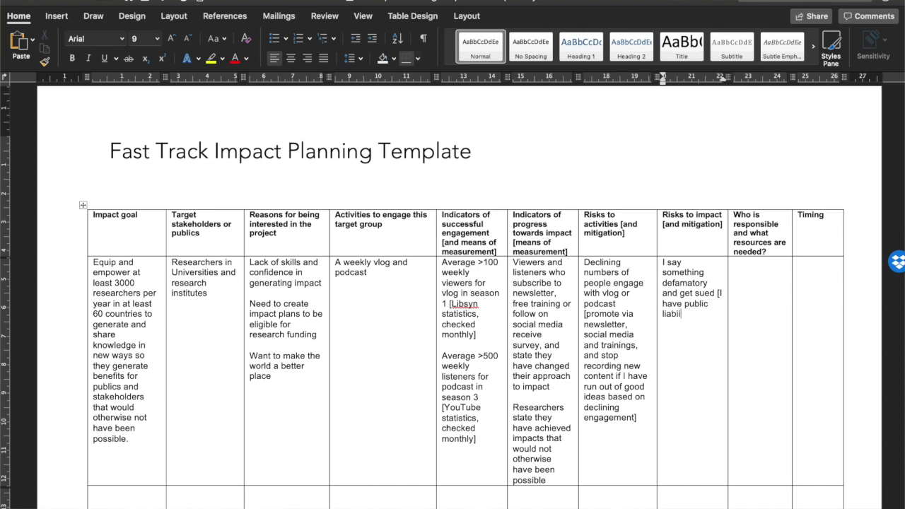
type("I listen to all episodes before putting them out to check for issues, and I")
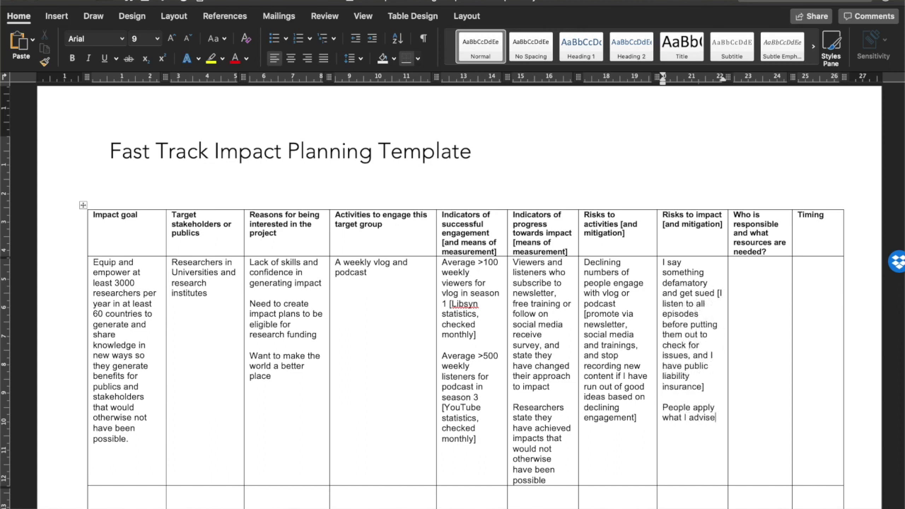
type(" outcomes [be available via social media and email to help people who try wha")
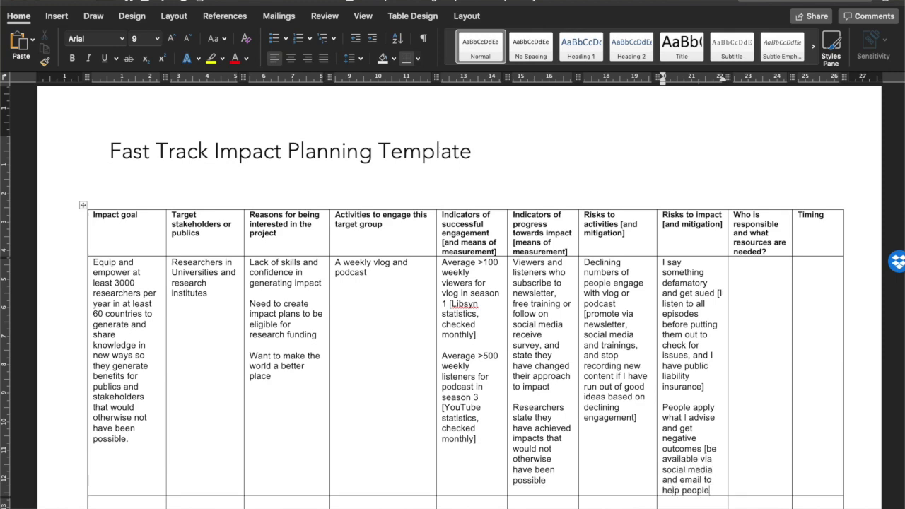
type("t I advise")
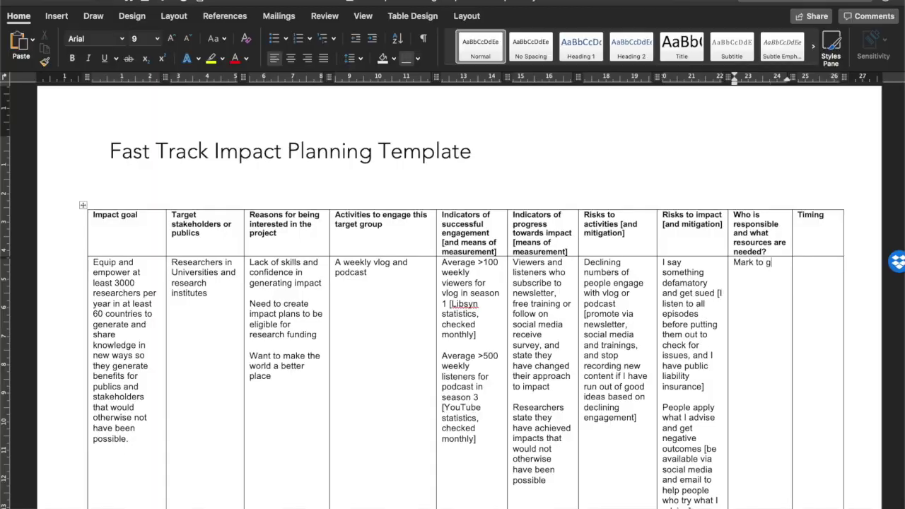
type("enerate content each week")
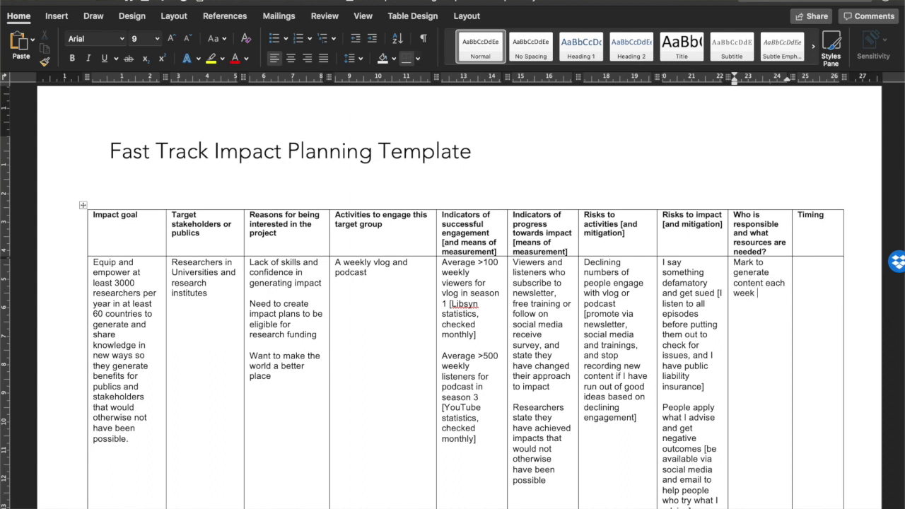
type("to produce")
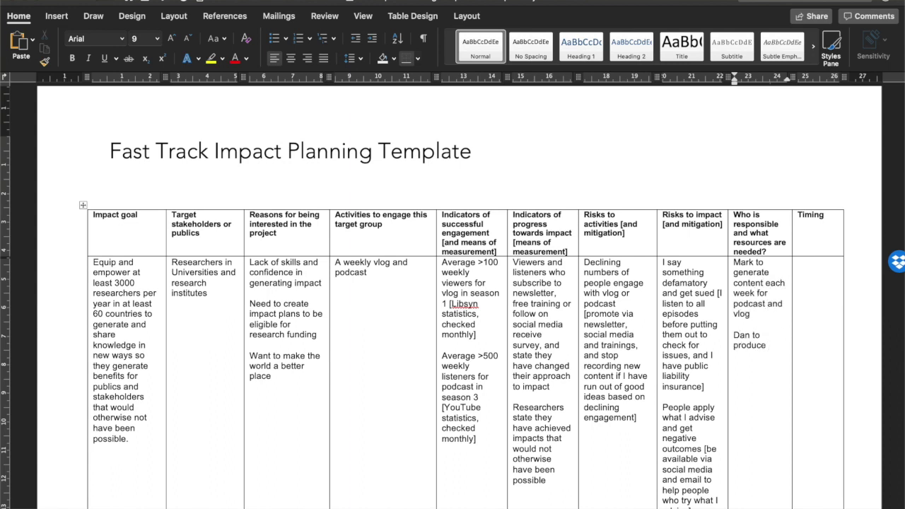